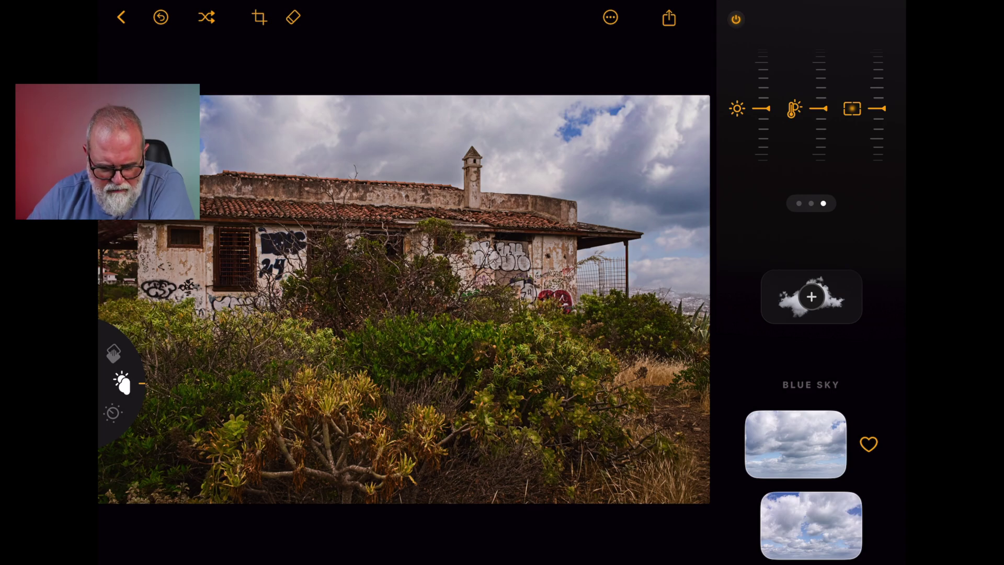
# - Try the LNDS 05, PRTR 01 and LFST 01 presets on the house photo
pyautogui.scroll(1, 120, 384)
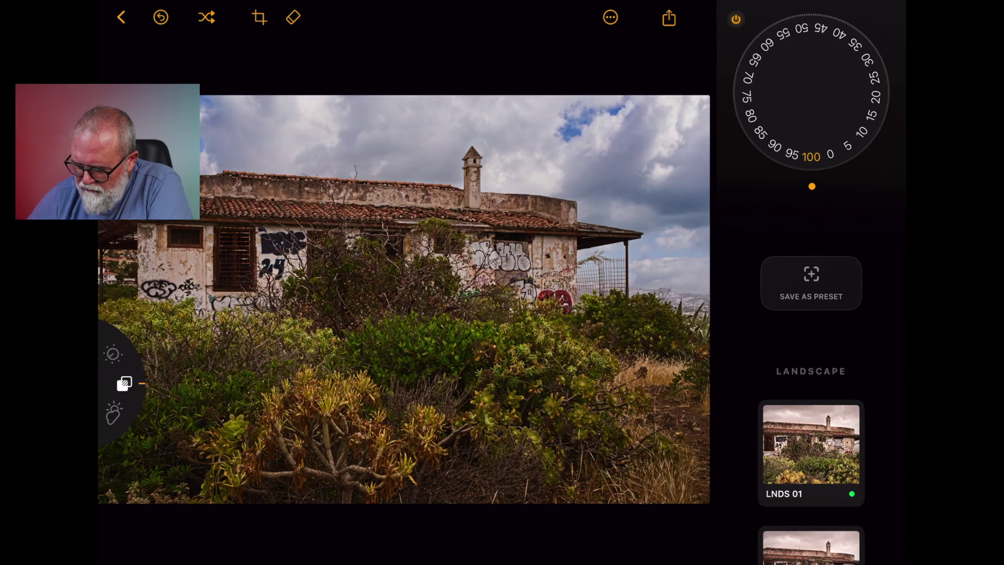
pyautogui.scroll(-5, 811, 418)
pyautogui.scroll(3, 811, 418)
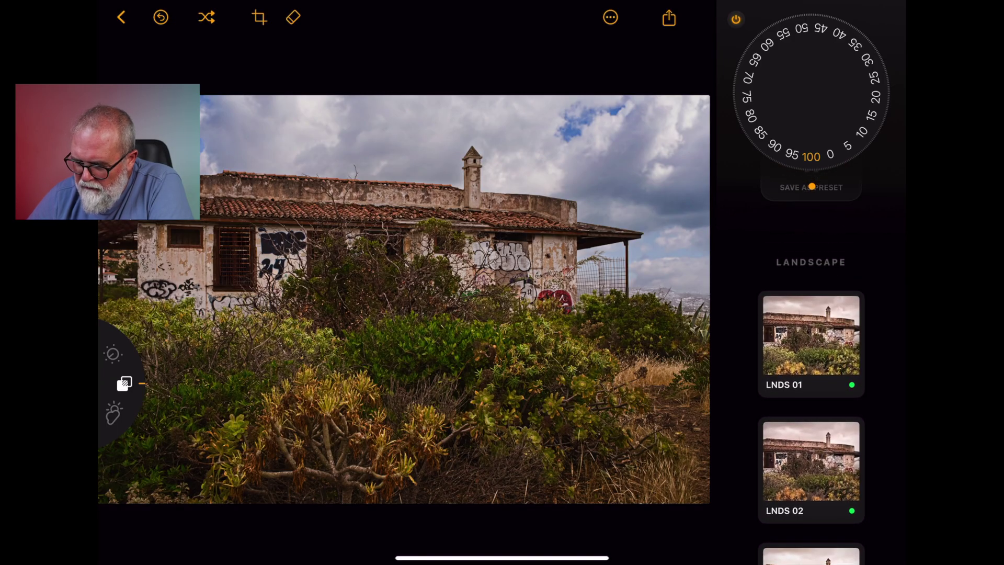
pyautogui.scroll(-15, 811, 186)
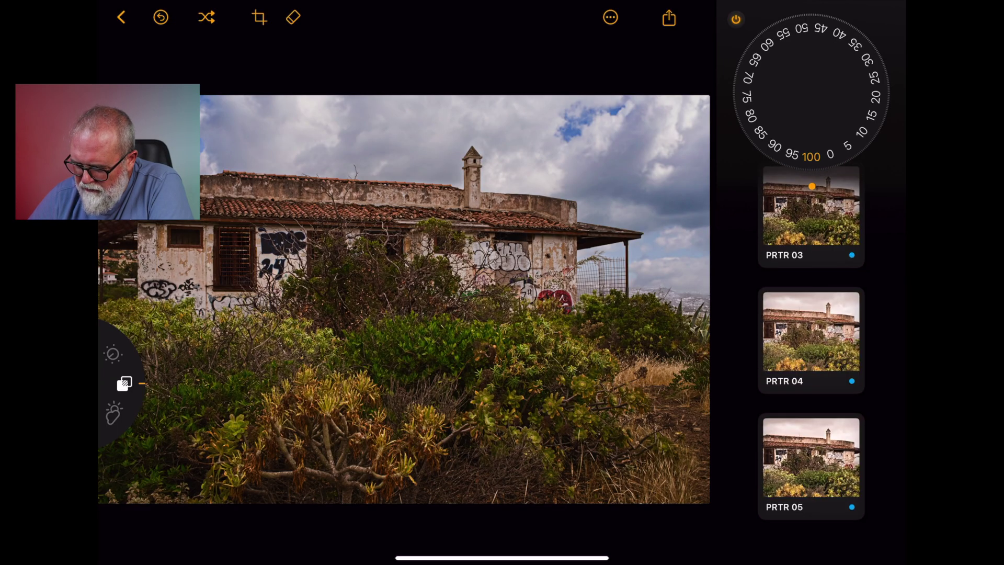
pyautogui.scroll(5, 812, 186)
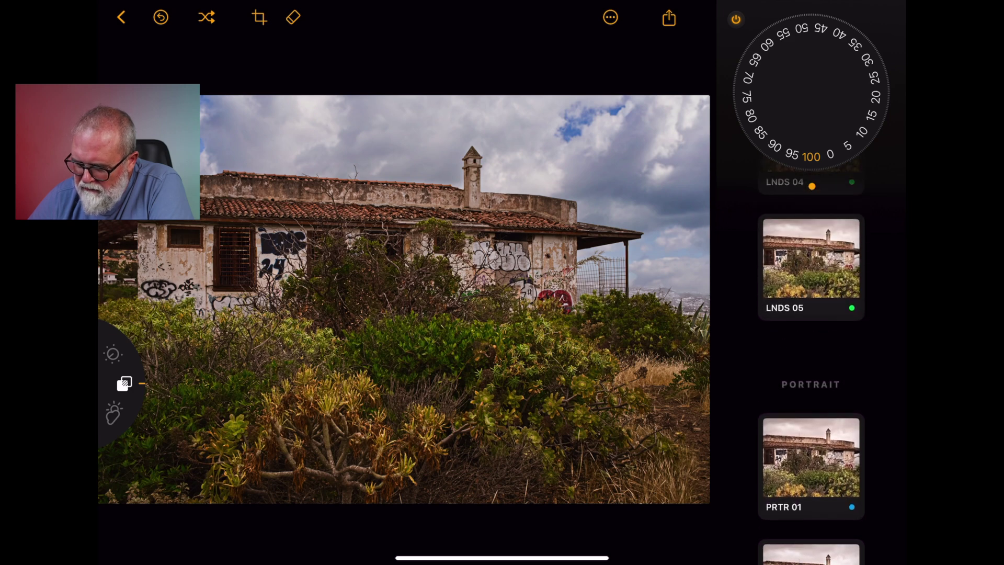
pyautogui.click(811, 258)
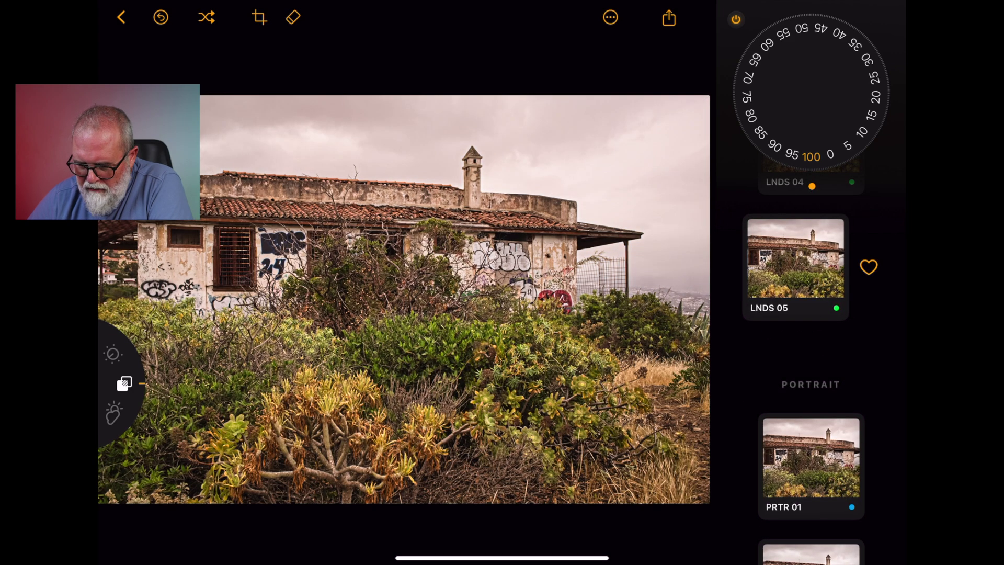
pyautogui.click(811, 458)
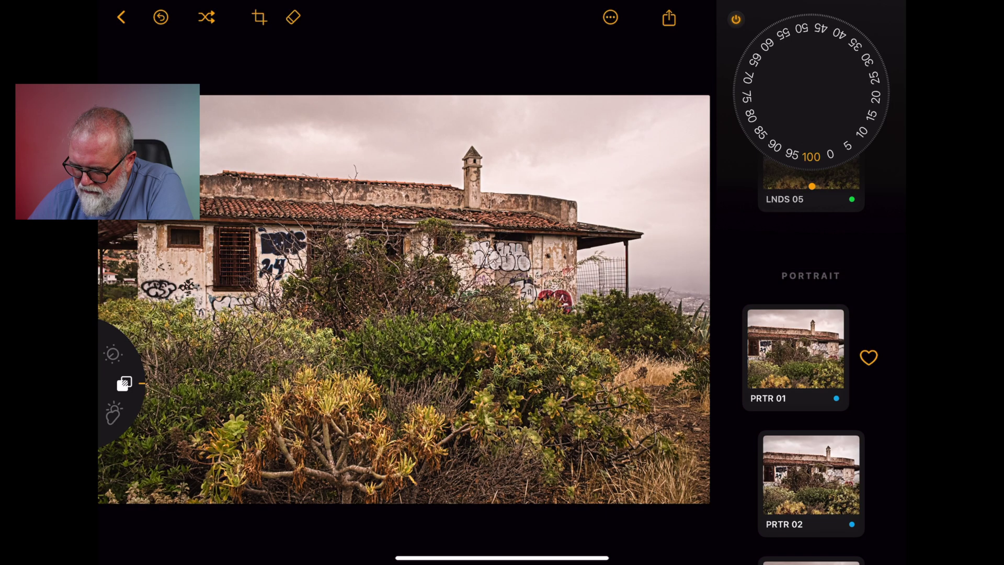
pyautogui.scroll(-10, 811, 361)
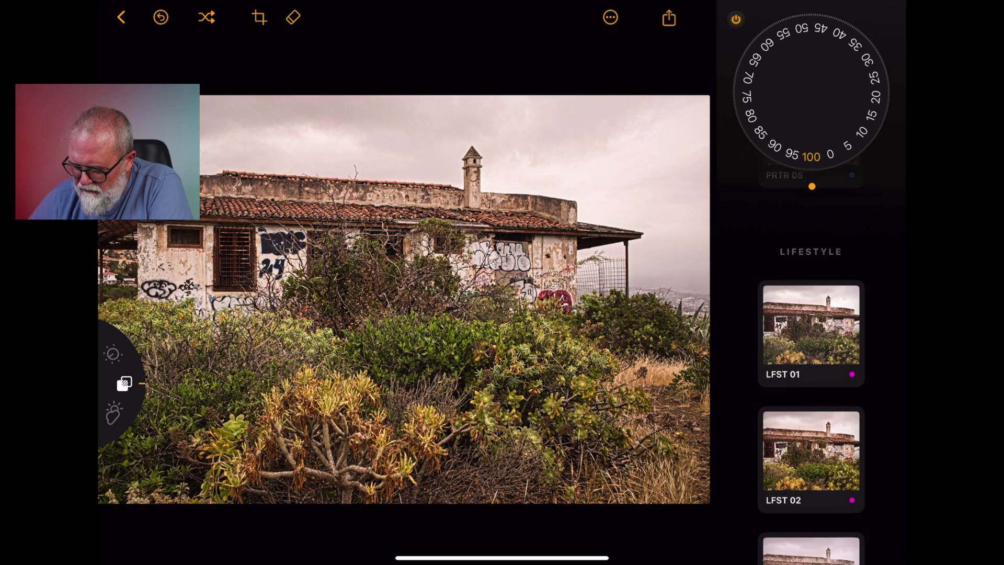
pyautogui.click(811, 326)
pyautogui.scroll(-5, 811, 361)
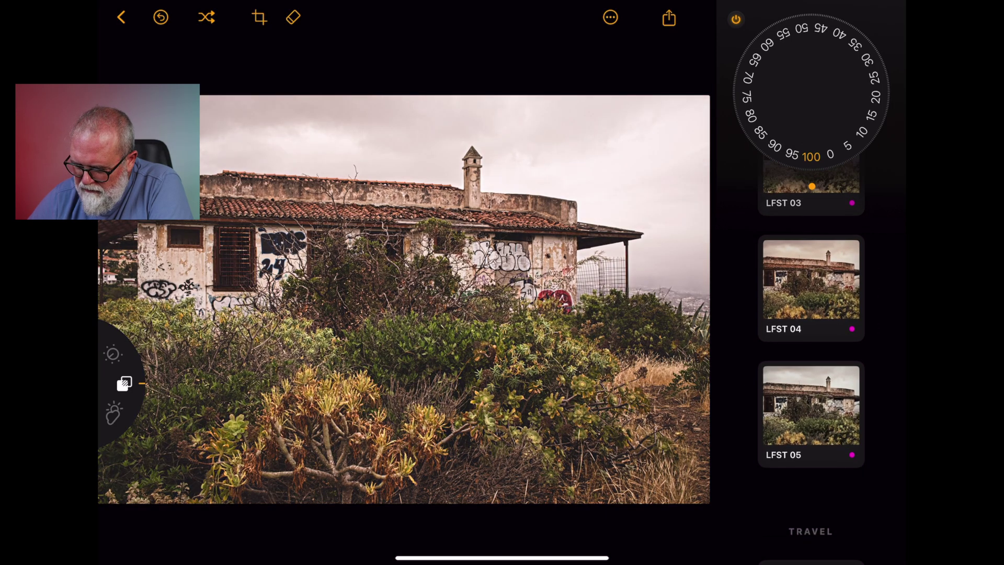
# - Apply the TRVL 01 travel preset to the photo at an intensity of 55
pyautogui.scroll(-4, 810, 361)
pyautogui.click(811, 376)
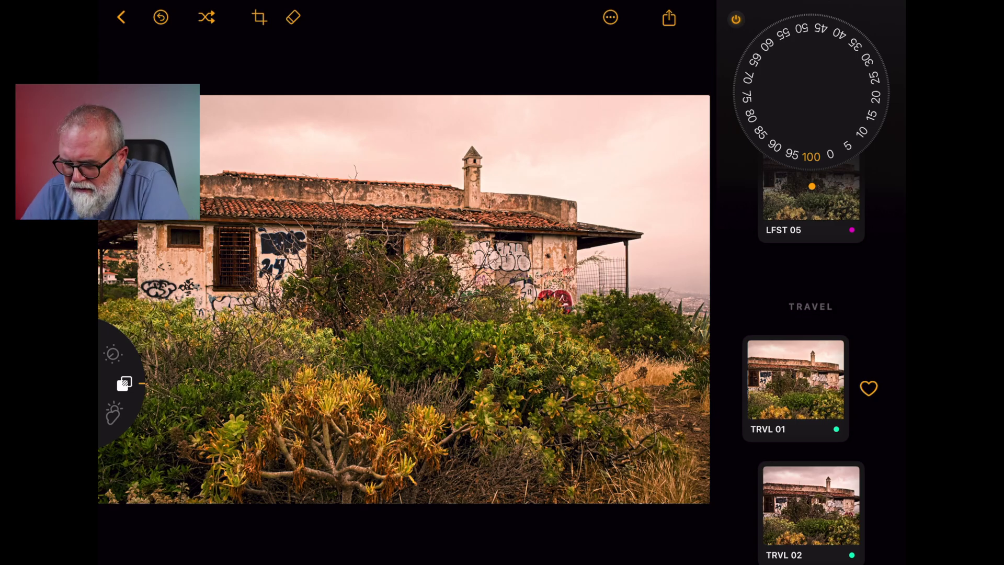
pyautogui.scroll(-10, 811, 92)
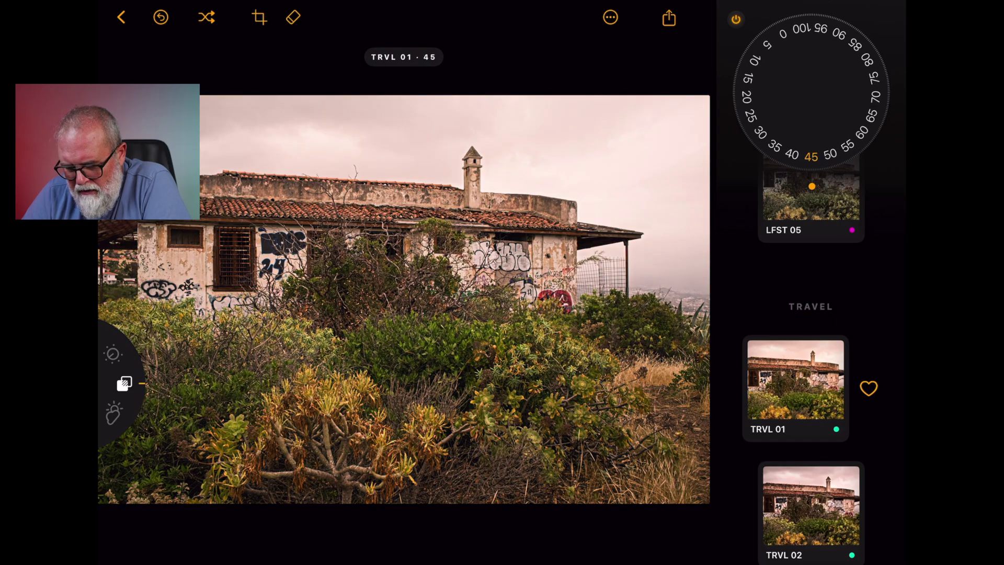
pyautogui.scroll(2, 811, 92)
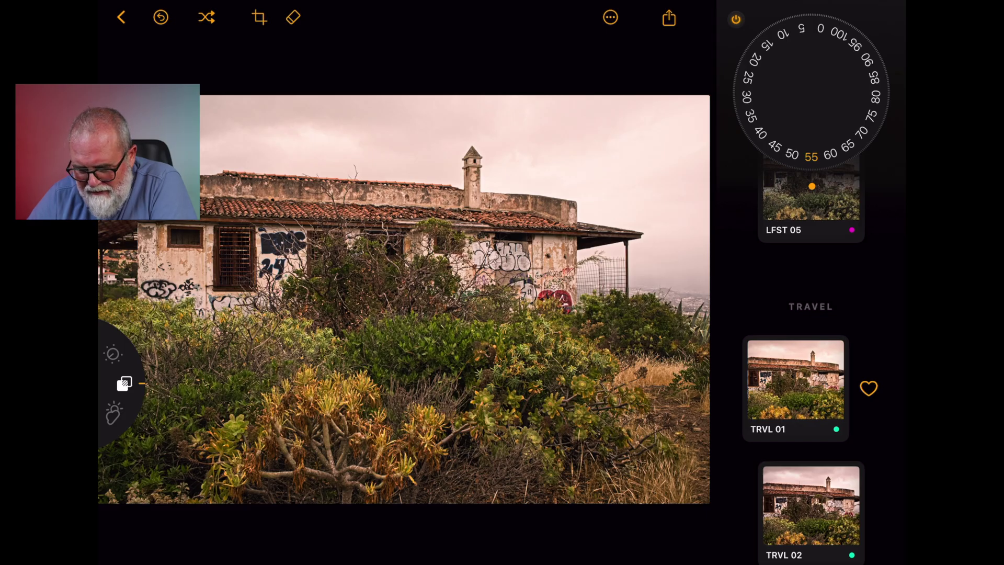
pyautogui.click(113, 353)
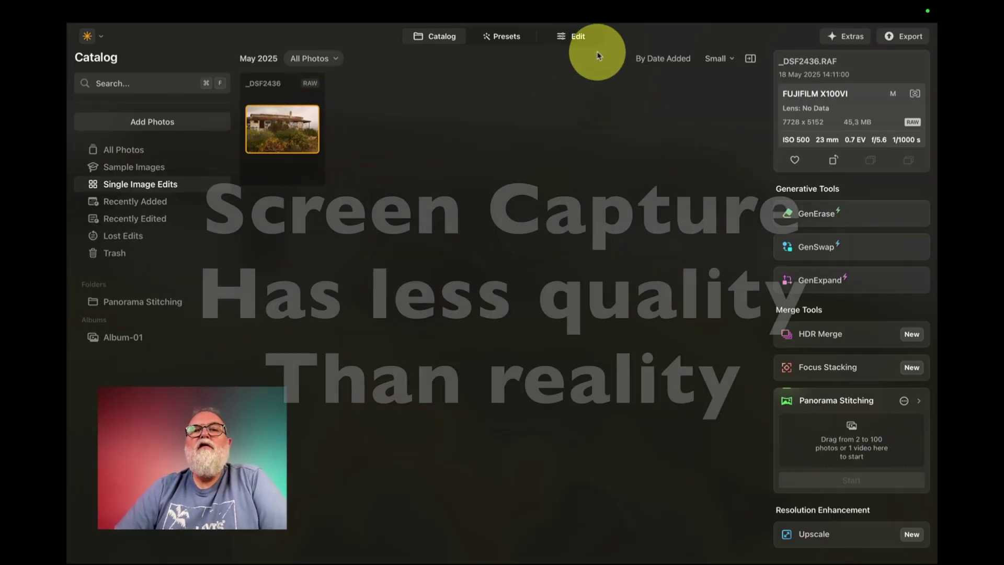
# - In Luminar Neo, open _DSF2436 for editing and set its Develop Exposure to 0,25, Highlights to -25 and Shadows to -19
pyautogui.click(583, 38)
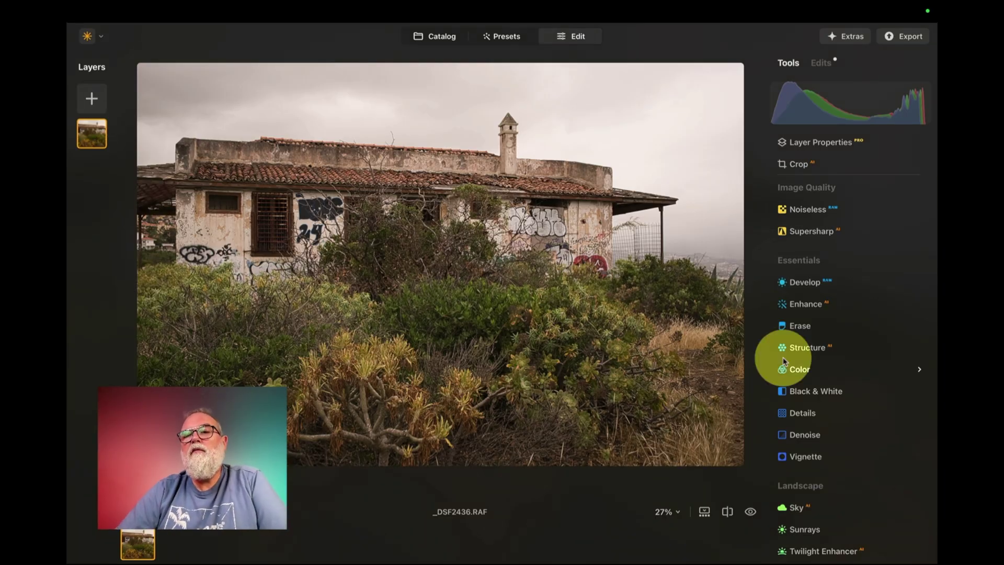
pyautogui.click(835, 281)
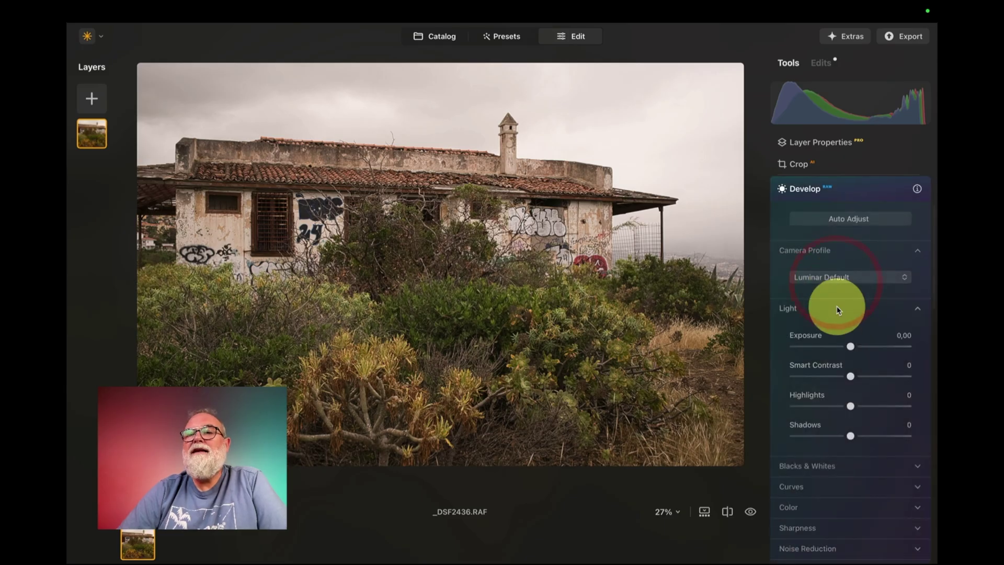
pyautogui.moveTo(851, 348); pyautogui.dragTo(853, 346)
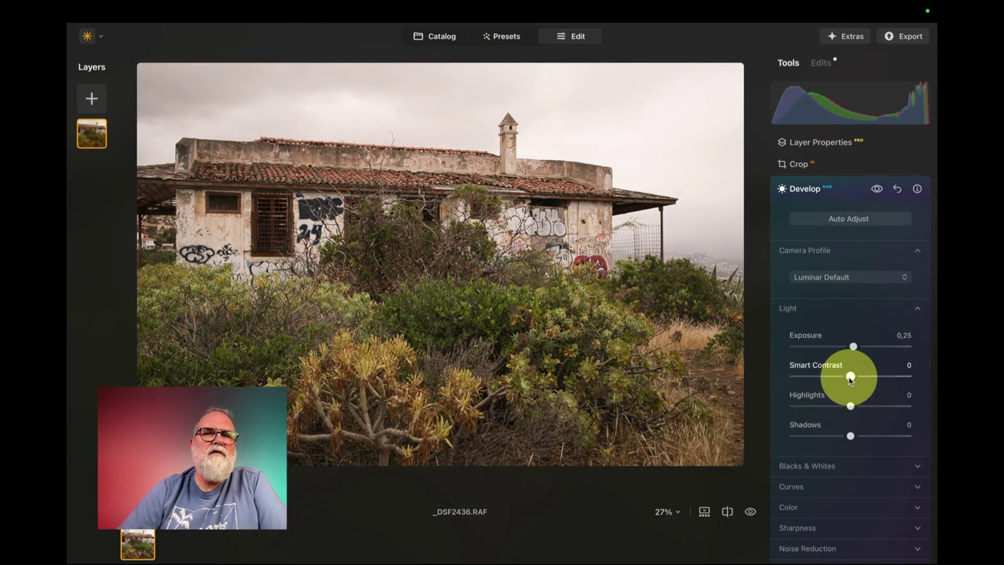
pyautogui.scroll(-1, 848, 381)
pyautogui.moveTo(843, 392); pyautogui.dragTo(839, 421)
pyautogui.scroll(-5, 880, 397)
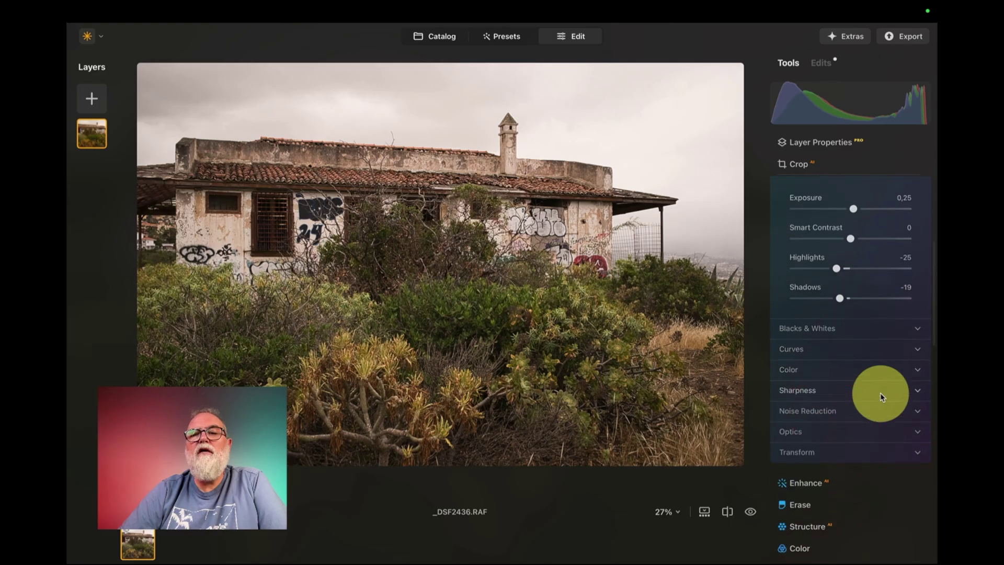
# - Set the photo's Blacks to -13 and Whites to -1 in the Develop adjustments
pyautogui.click(818, 331)
pyautogui.scroll(1, 831, 292)
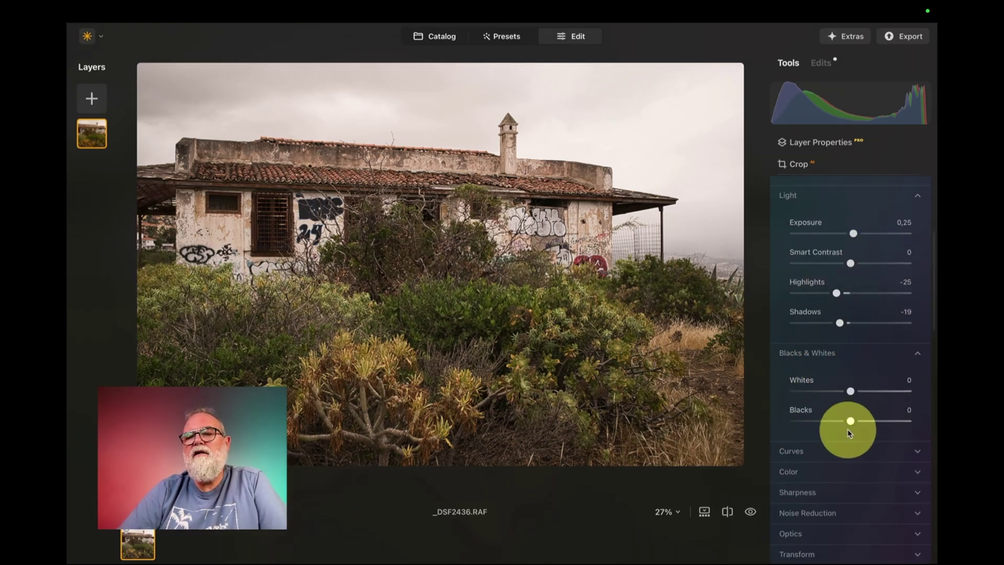
pyautogui.moveTo(851, 420)
pyautogui.mouseDown()
pyautogui.moveTo(833, 421)
pyautogui.moveTo(863, 394)
pyautogui.moveTo(850, 396)
pyautogui.mouseUp()
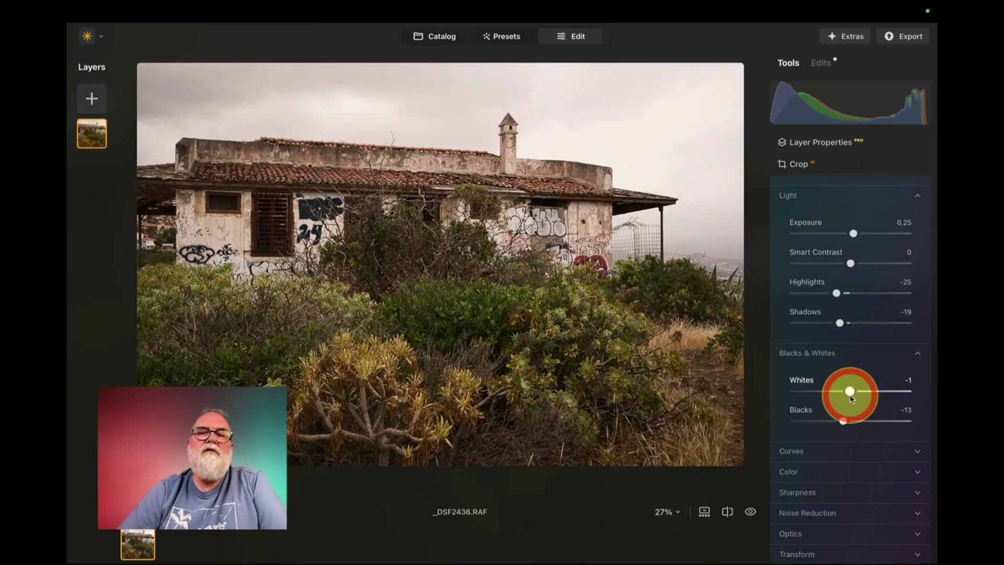
# - Apply Landscape adjustments with Golden Hour at 36 and Foliage Enhancer at 19
pyautogui.scroll(-2, 850, 397)
pyautogui.scroll(-6, 850, 397)
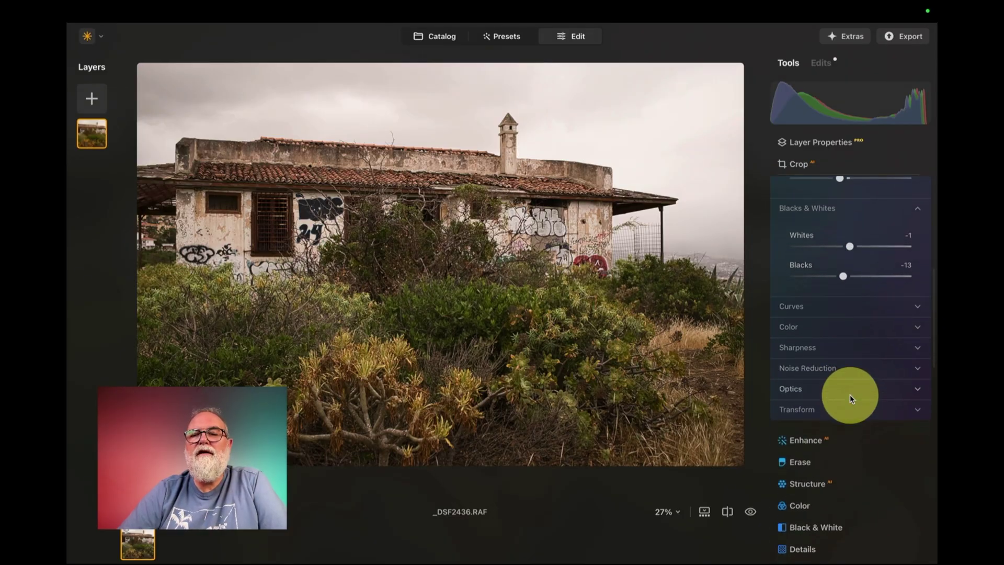
pyautogui.scroll(-5, 850, 397)
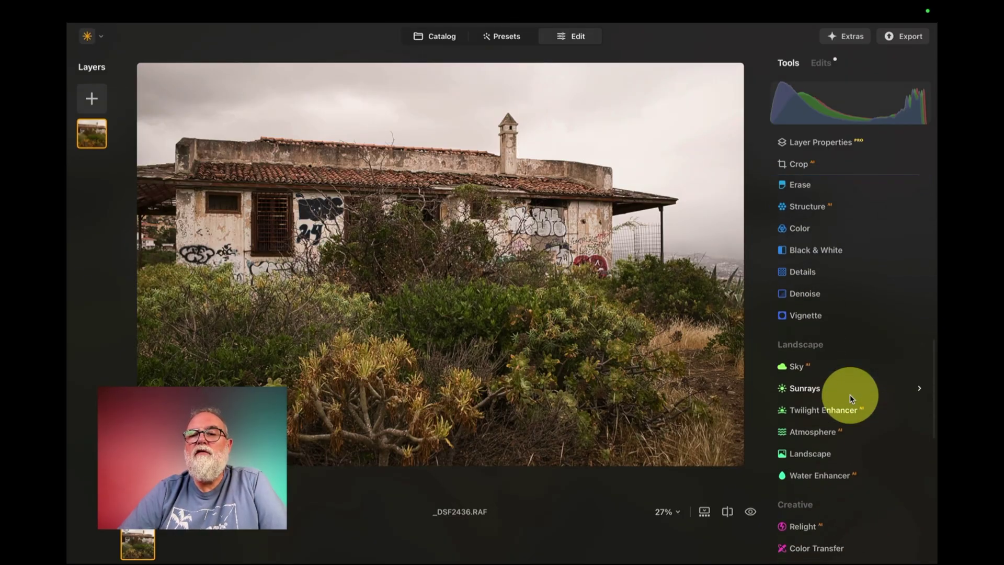
pyautogui.click(808, 439)
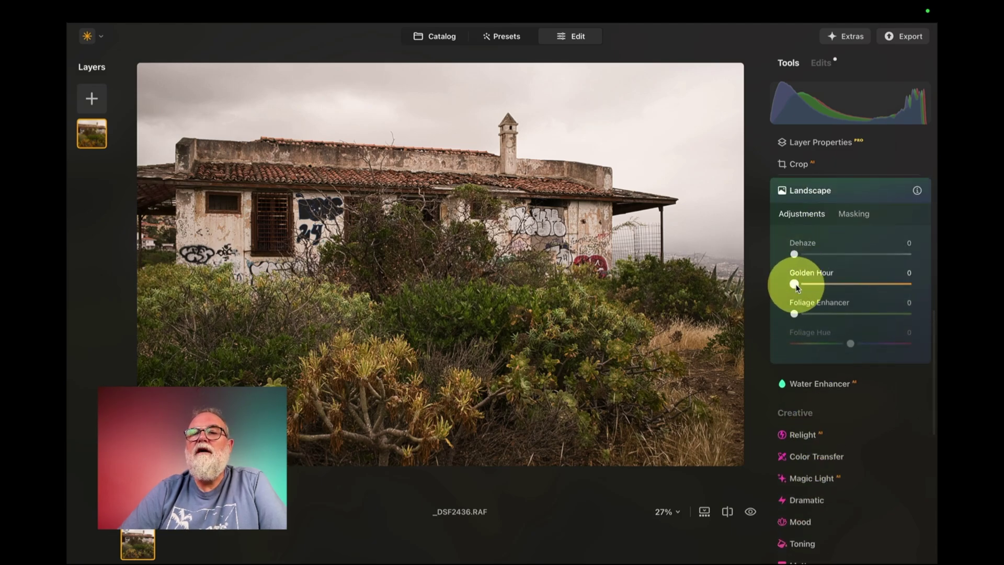
pyautogui.moveTo(795, 286); pyautogui.dragTo(838, 283)
pyautogui.moveTo(795, 314); pyautogui.dragTo(816, 314)
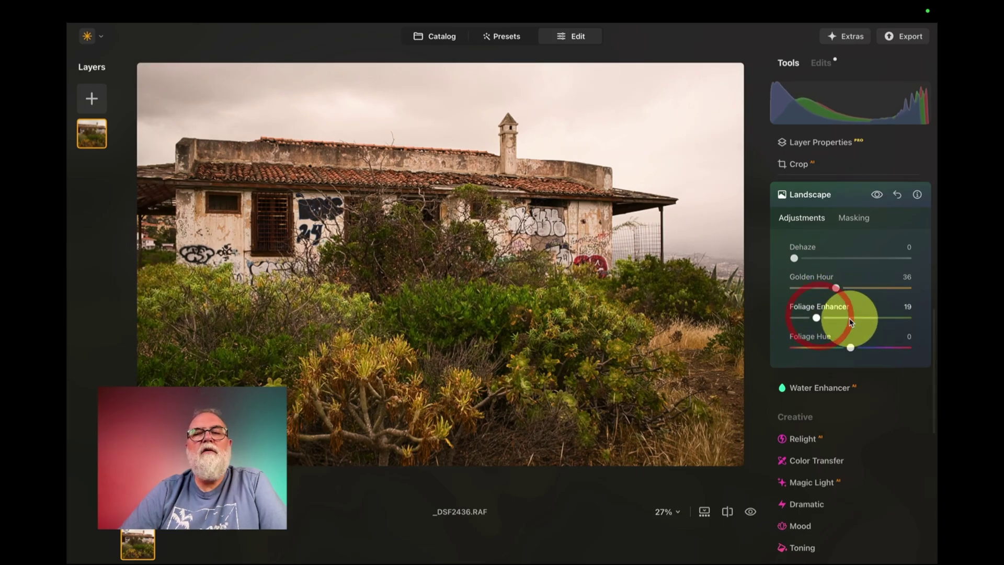
# - Replace the overcast sky with Dramatic Sky 1
pyautogui.scroll(2, 849, 318)
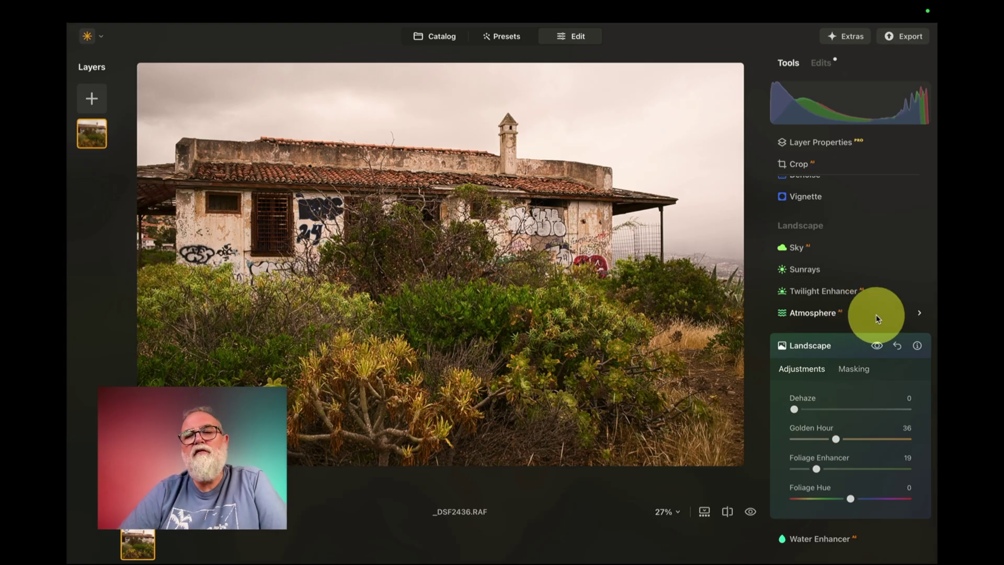
pyautogui.scroll(2, 882, 316)
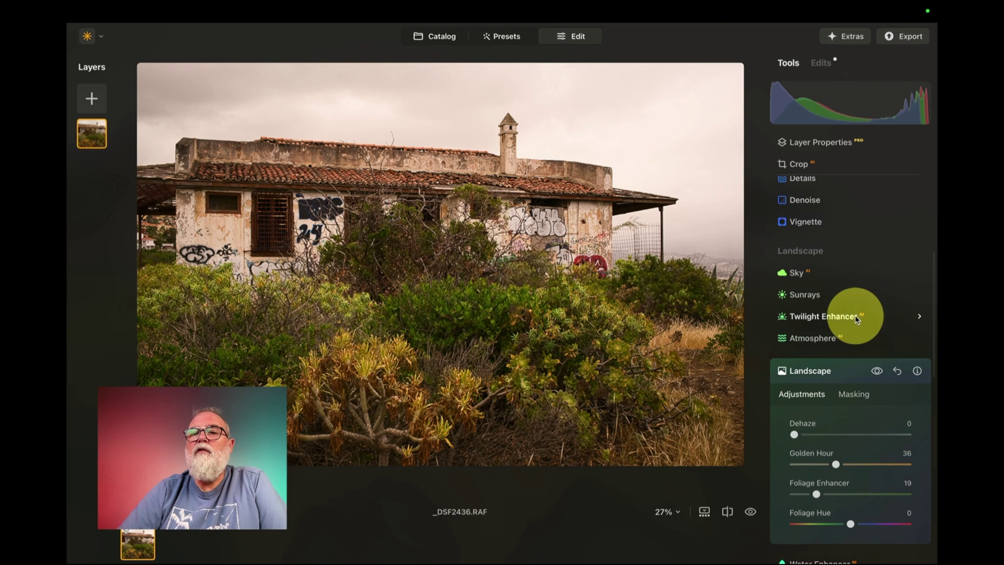
pyautogui.click(815, 277)
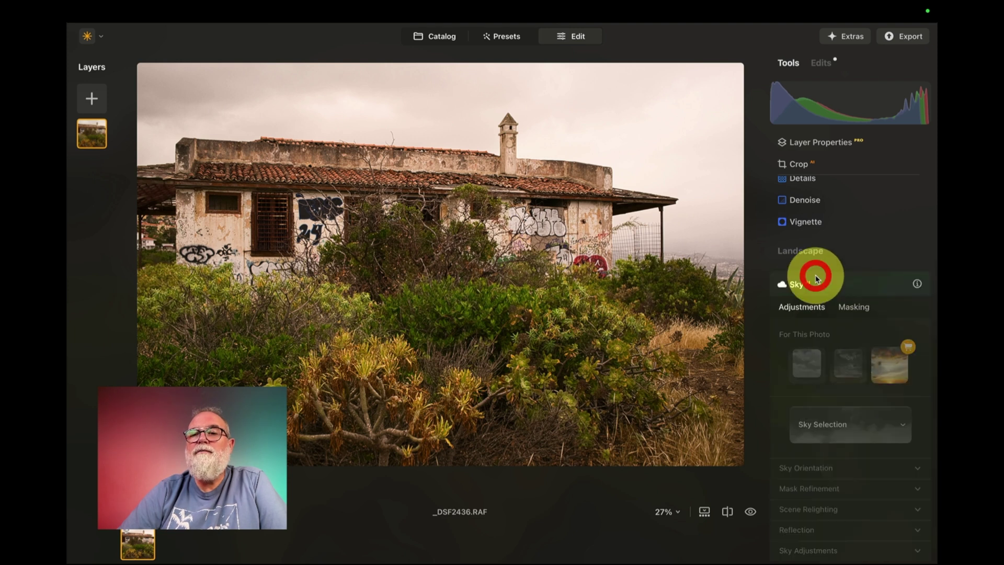
pyautogui.click(833, 423)
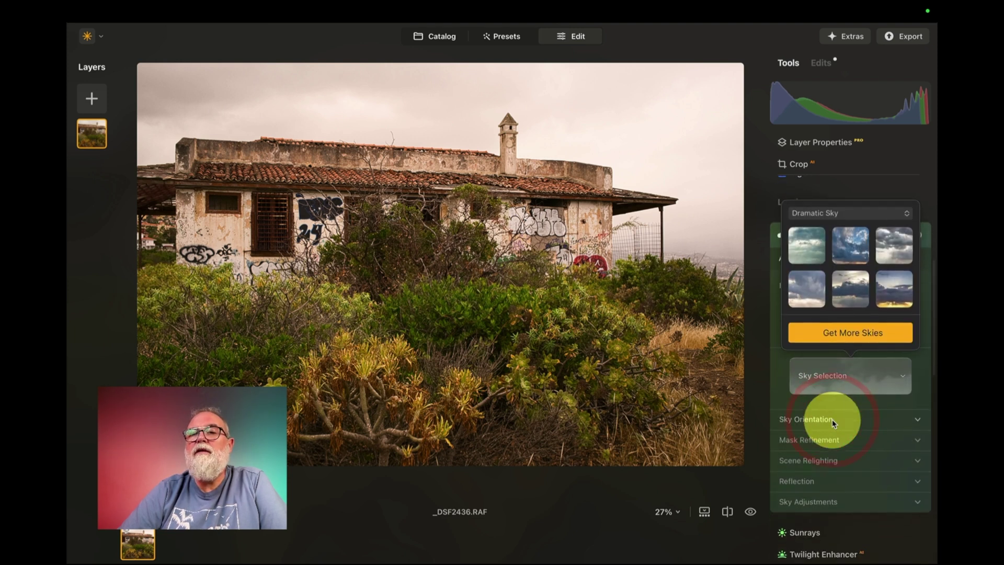
pyautogui.click(810, 251)
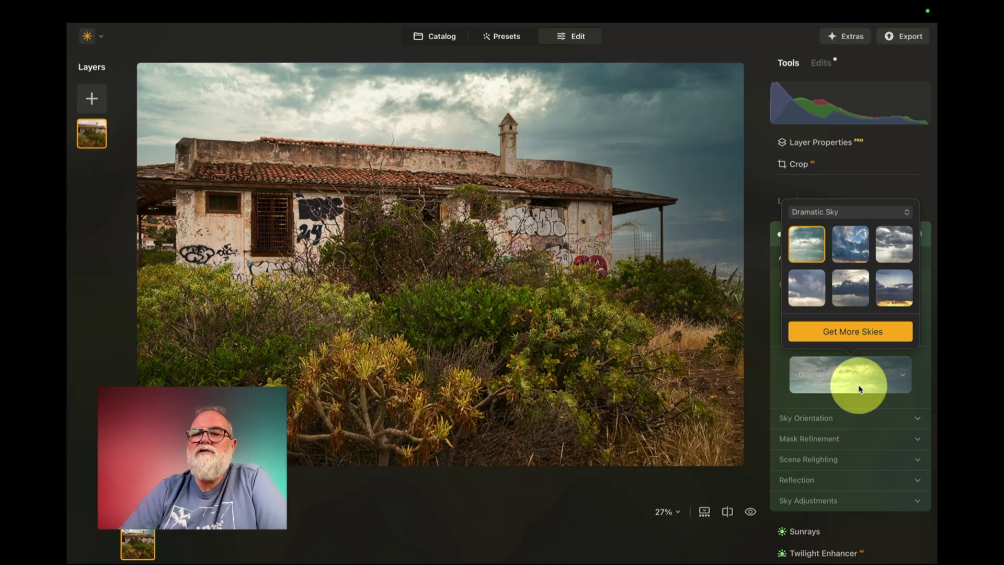
# - Set the replacement sky's Horizon Position to 3
pyautogui.scroll(-2, 862, 389)
pyautogui.scroll(-2, 862, 387)
pyautogui.click(818, 318)
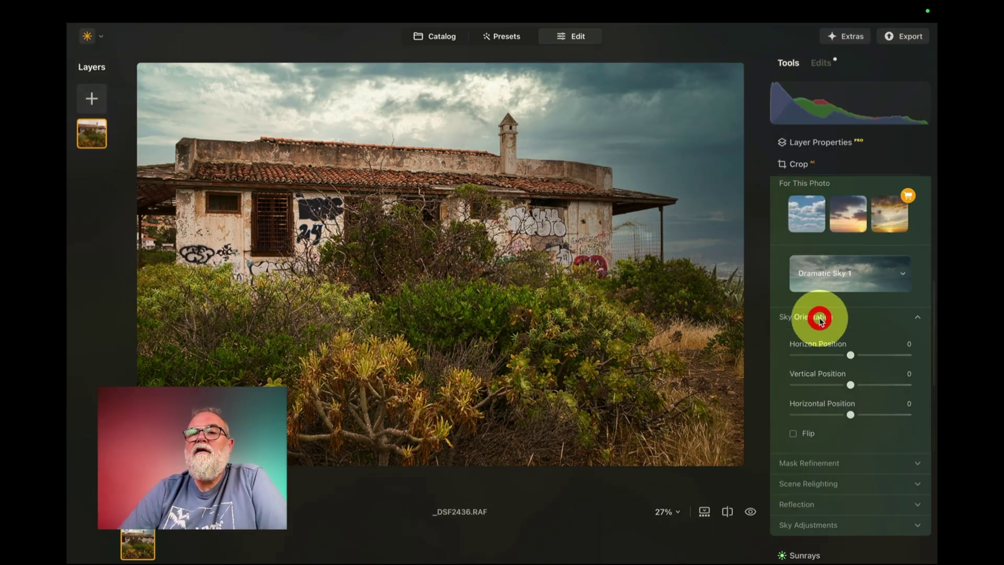
pyautogui.scroll(1, 841, 366)
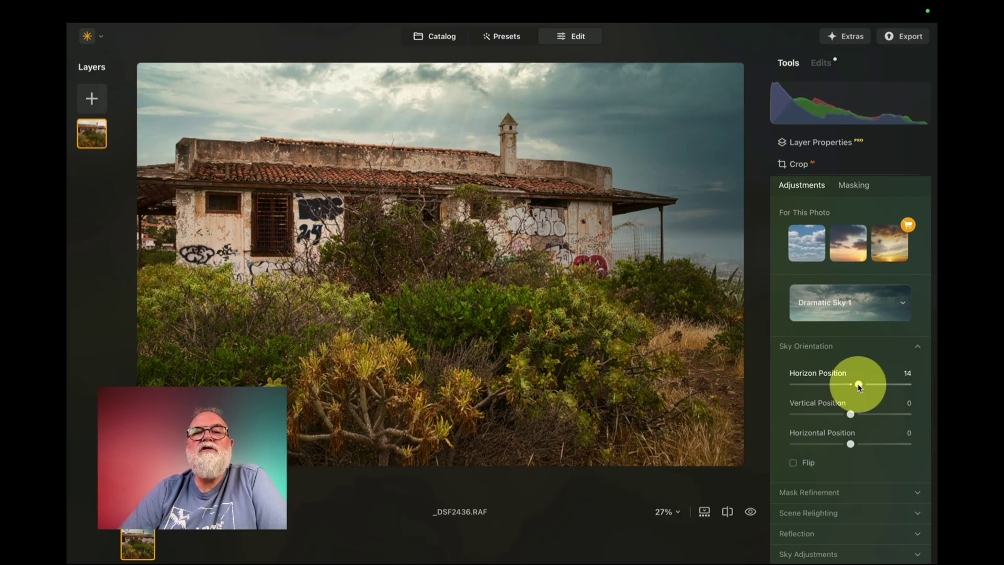
pyautogui.moveTo(851, 386); pyautogui.dragTo(853, 384)
pyautogui.scroll(-1, 883, 422)
pyautogui.scroll(-1, 883, 422)
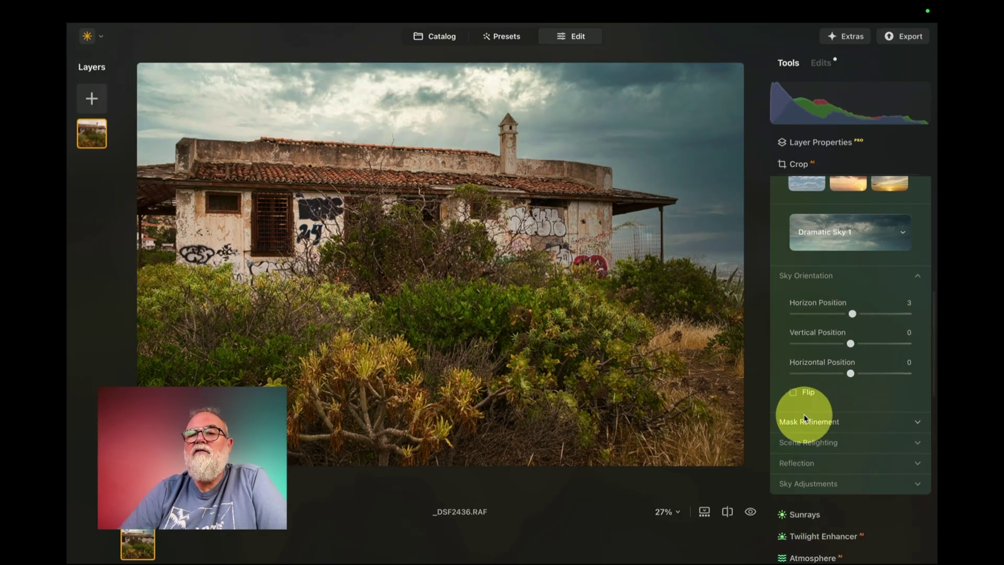
# - Show the sky's Mask Refinement settings and set its Defocus to 39
pyautogui.scroll(-1, 832, 413)
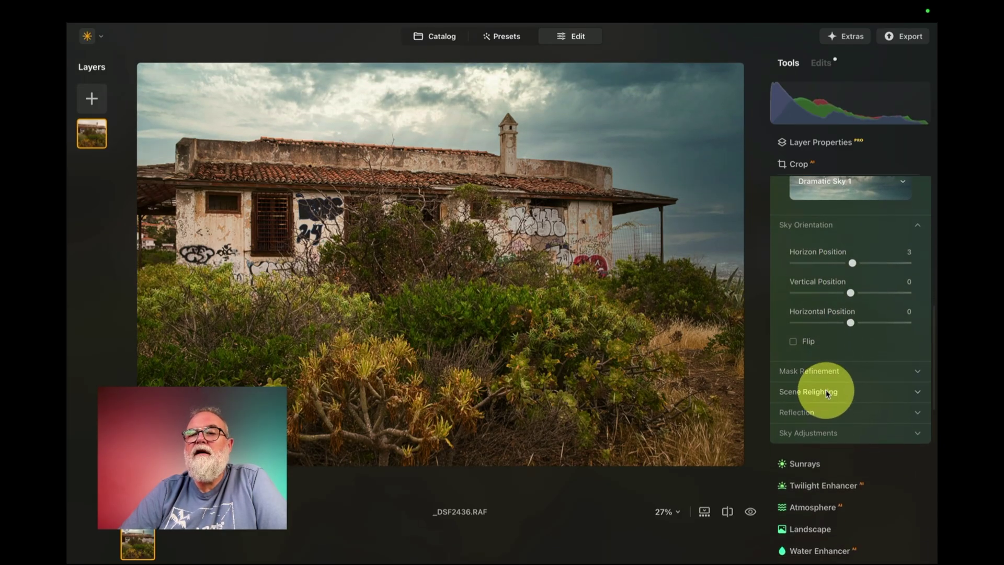
pyautogui.click(831, 374)
pyautogui.scroll(-1, 829, 372)
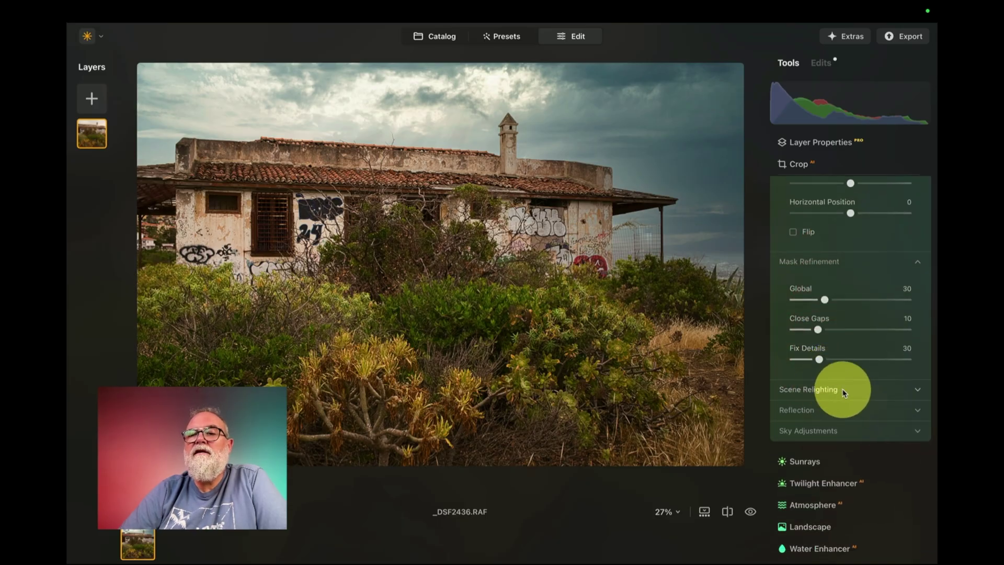
pyautogui.scroll(-1, 842, 388)
pyautogui.click(826, 391)
pyautogui.scroll(-2, 826, 391)
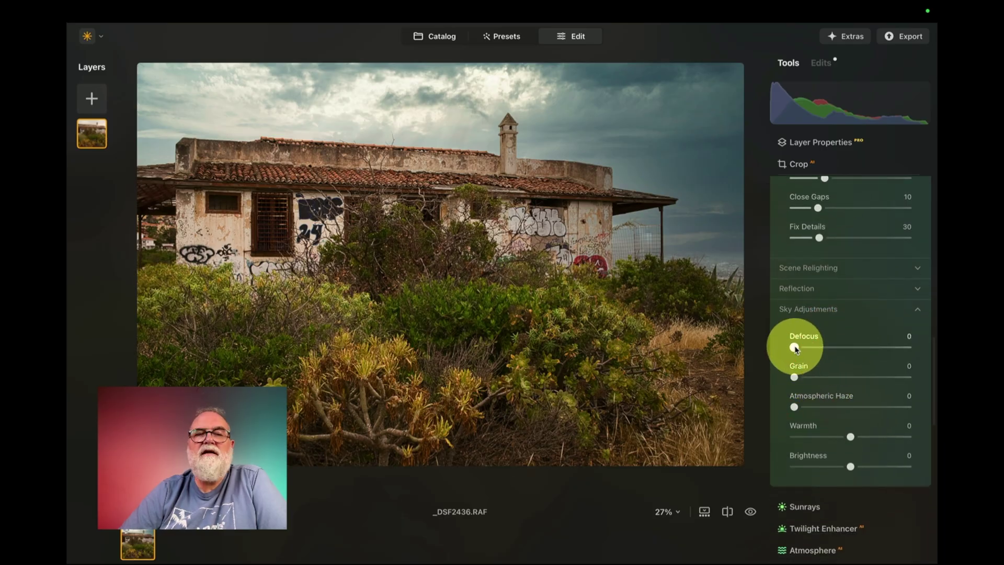
pyautogui.moveTo(795, 348); pyautogui.dragTo(840, 356)
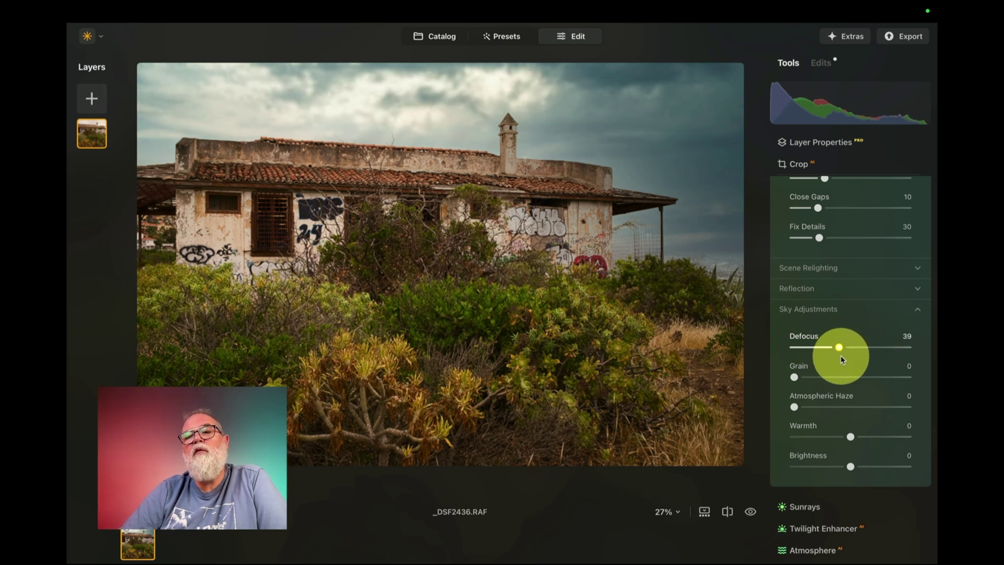
pyautogui.scroll(-3, 852, 376)
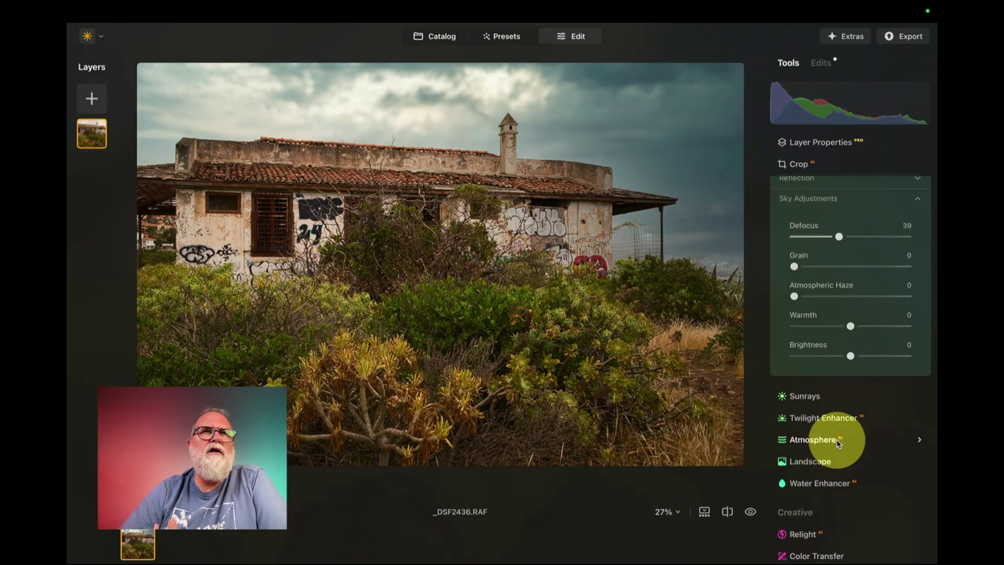
# - Enhance the photo with Accent at 14 and Sky Enhancer at 21
pyautogui.scroll(10, 838, 443)
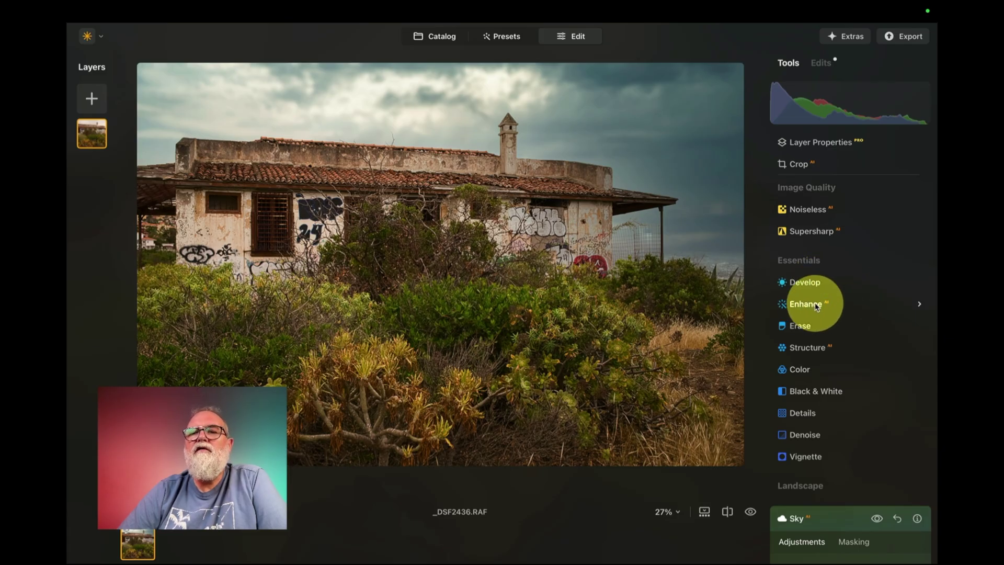
pyautogui.click(816, 306)
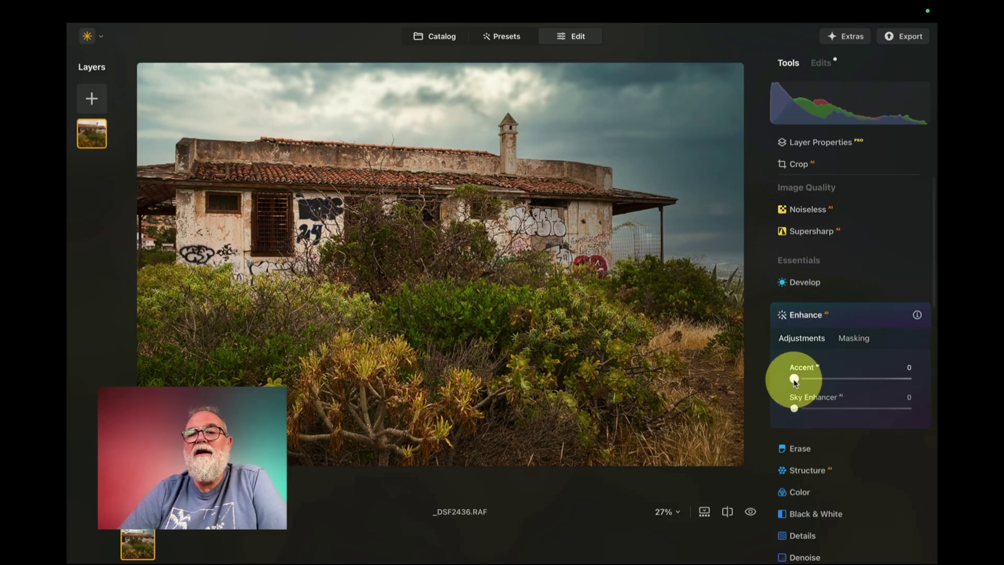
pyautogui.moveTo(794, 380); pyautogui.dragTo(818, 412)
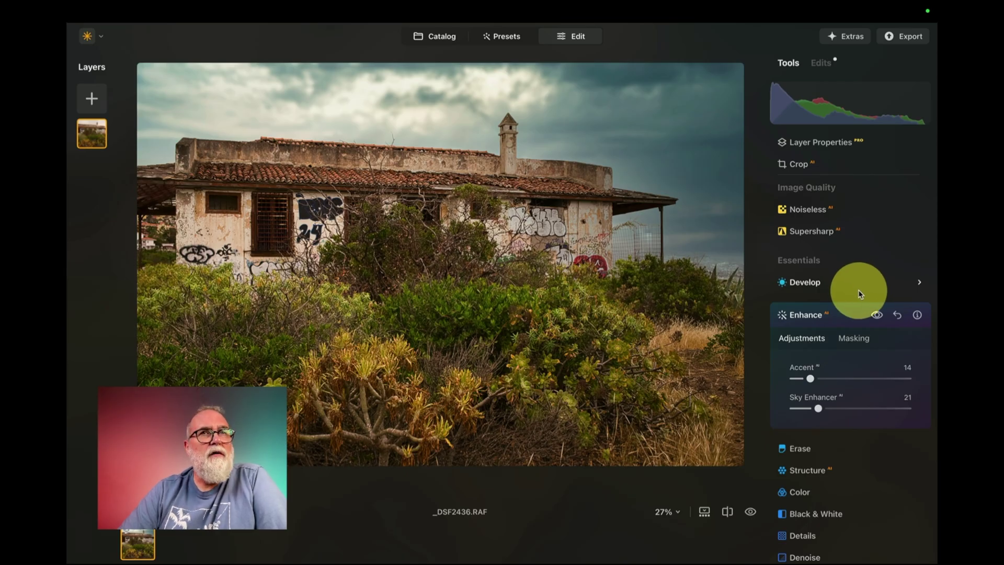
# - Apply the Pleasing Touch preset from the Scenery collection at a strength of 72 and return to the preset collections
pyautogui.click(501, 37)
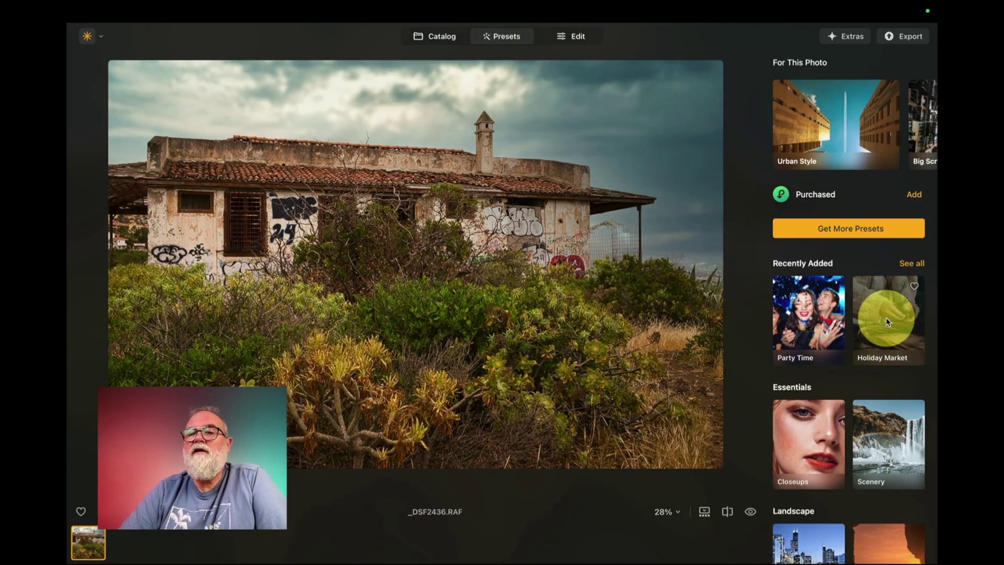
pyautogui.click(892, 424)
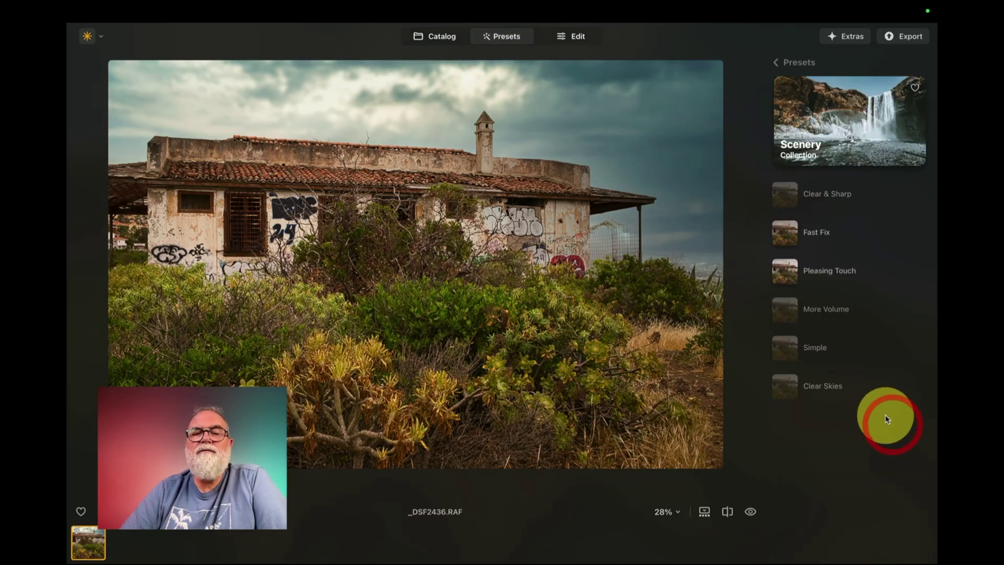
pyautogui.click(825, 270)
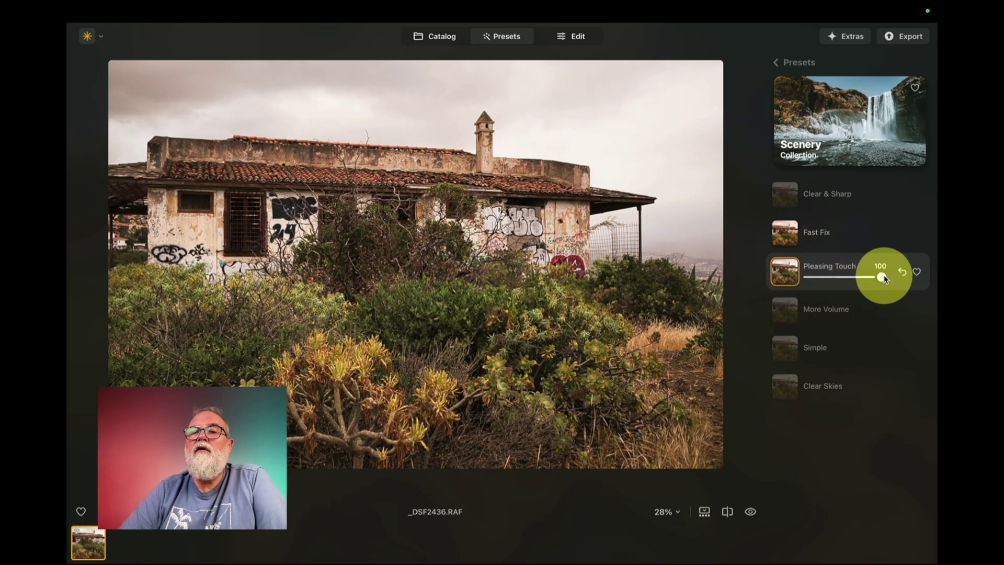
pyautogui.moveTo(881, 279); pyautogui.dragTo(858, 281)
pyautogui.click(831, 313)
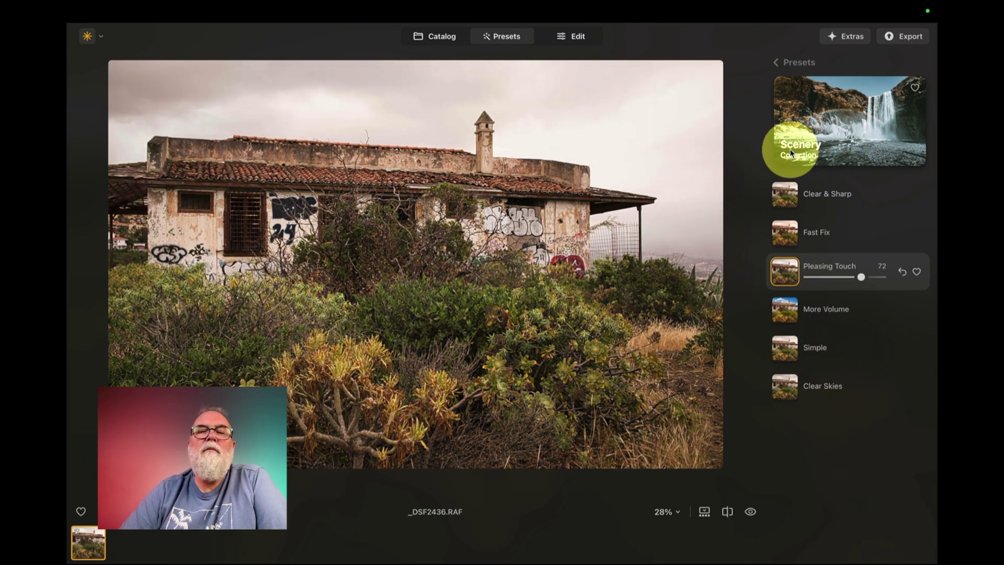
pyautogui.click(777, 63)
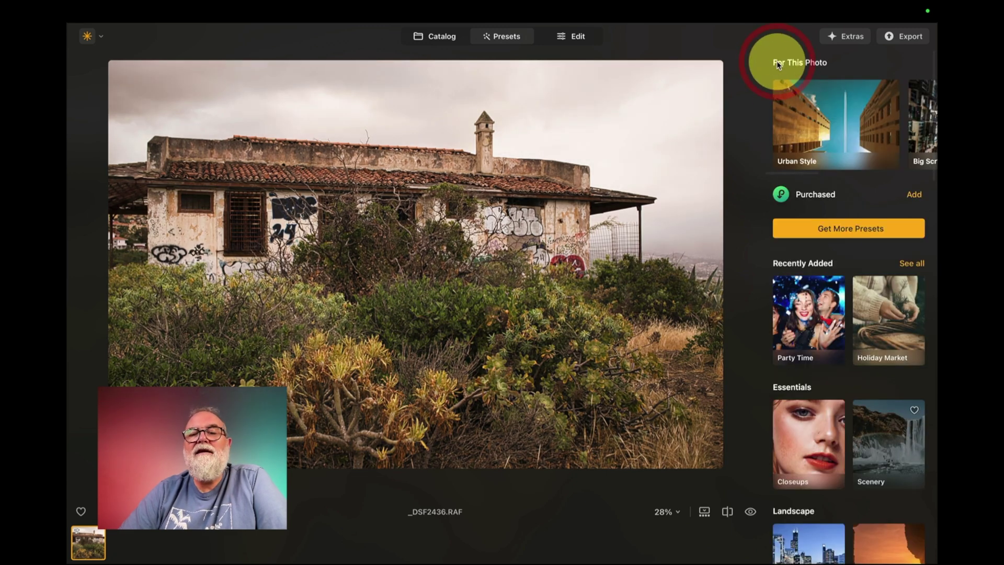
# - Return to the editing tools and look through the Landscape, Creative and Portrait tools
pyautogui.click(577, 37)
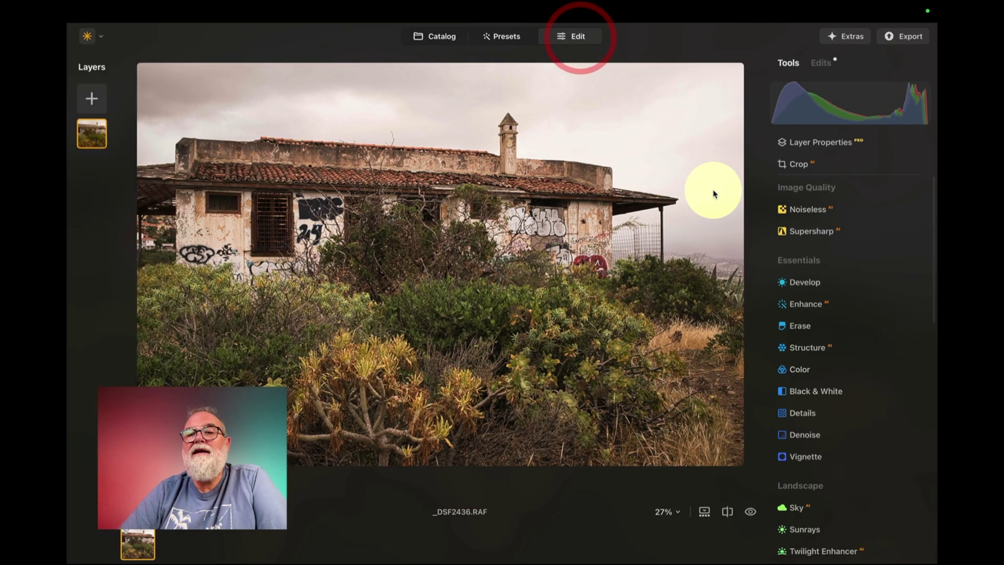
pyautogui.scroll(-10, 841, 257)
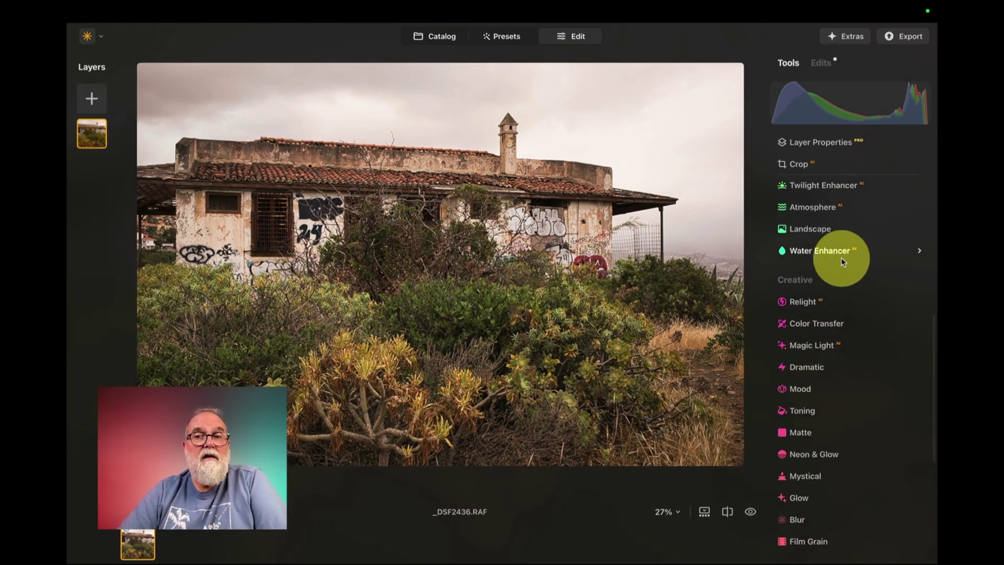
pyautogui.scroll(-3, 840, 257)
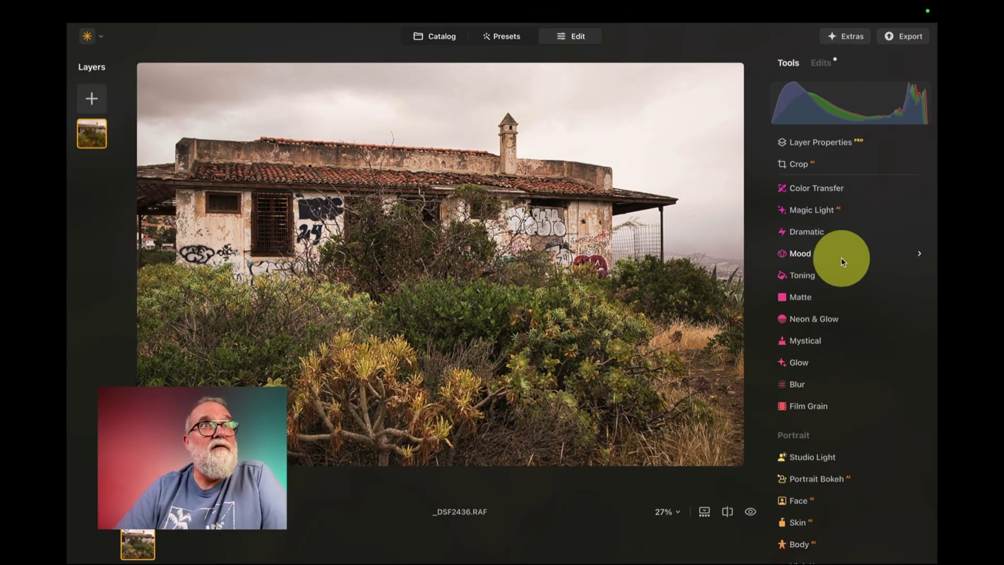